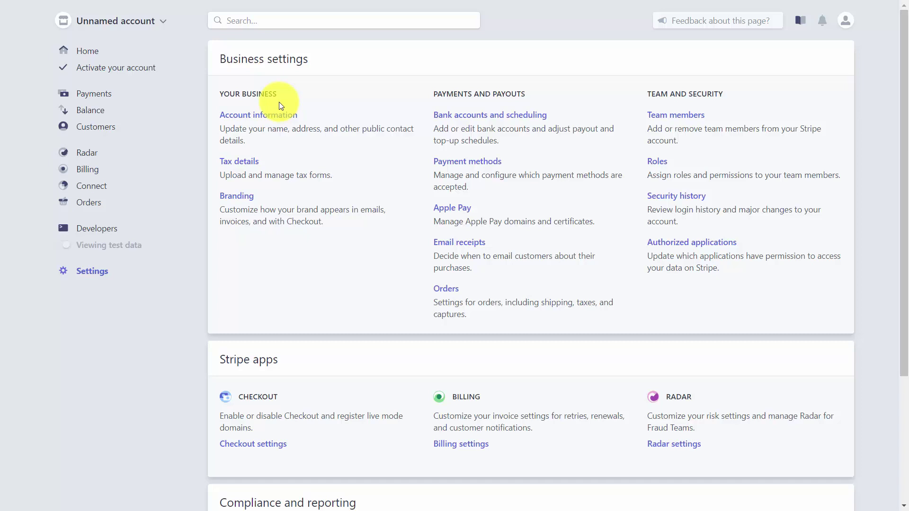
pyautogui.click(677, 116)
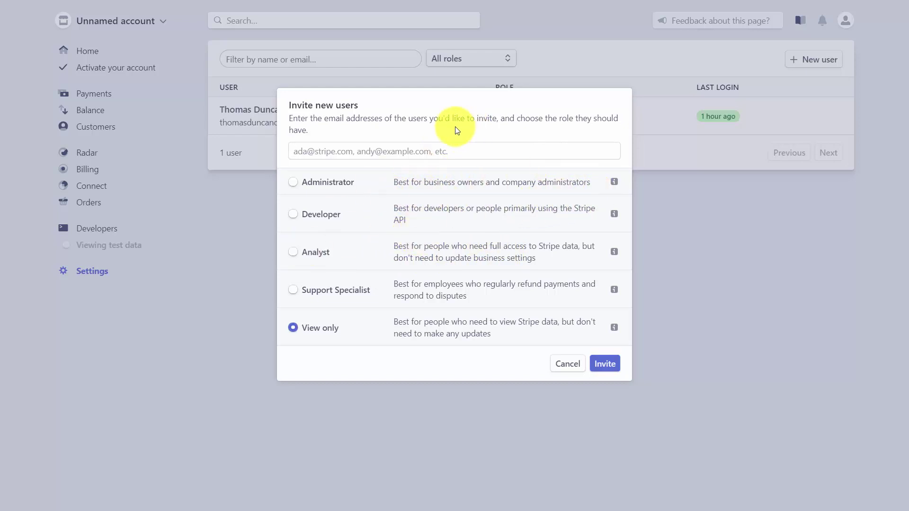
pyautogui.click(436, 153)
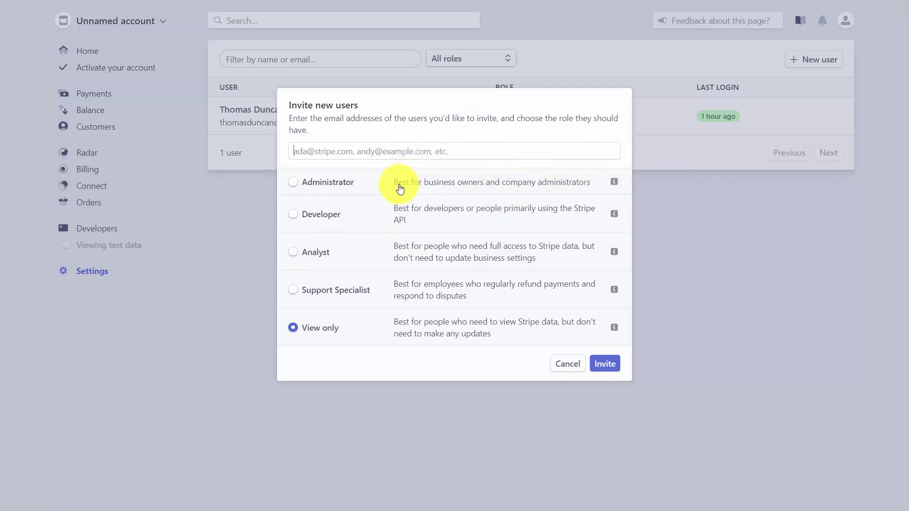
pyautogui.click(293, 291)
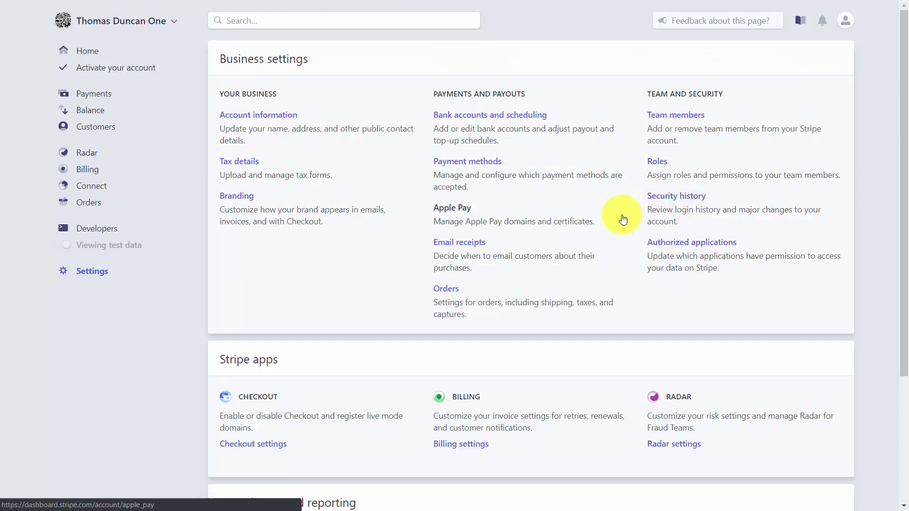
pyautogui.click(682, 198)
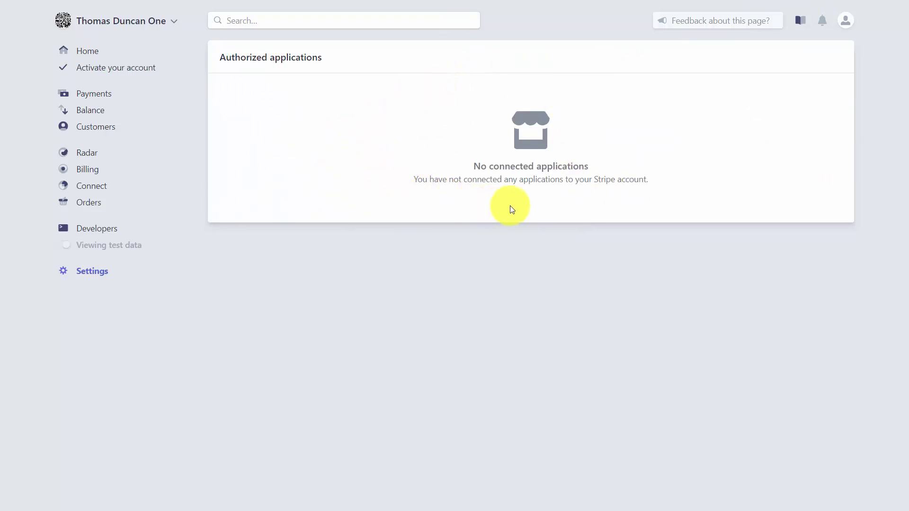
pyautogui.hotkey('alt', 'Left')
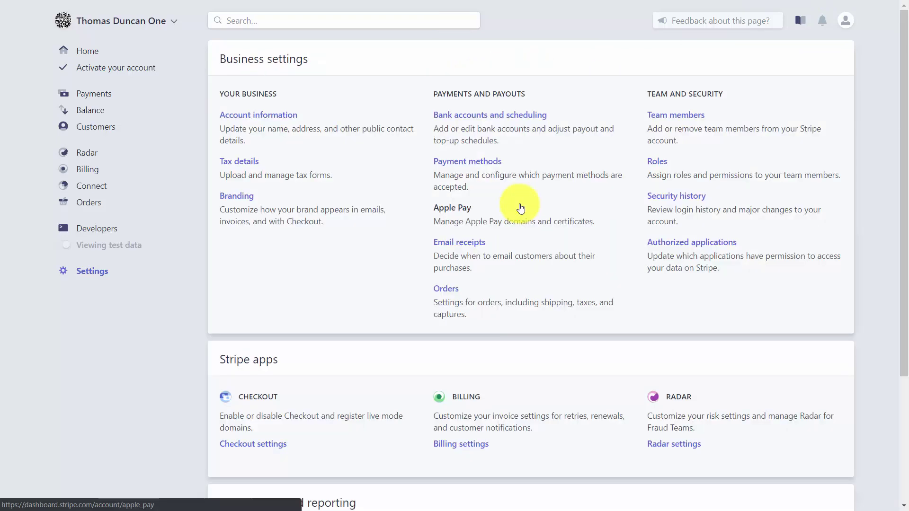